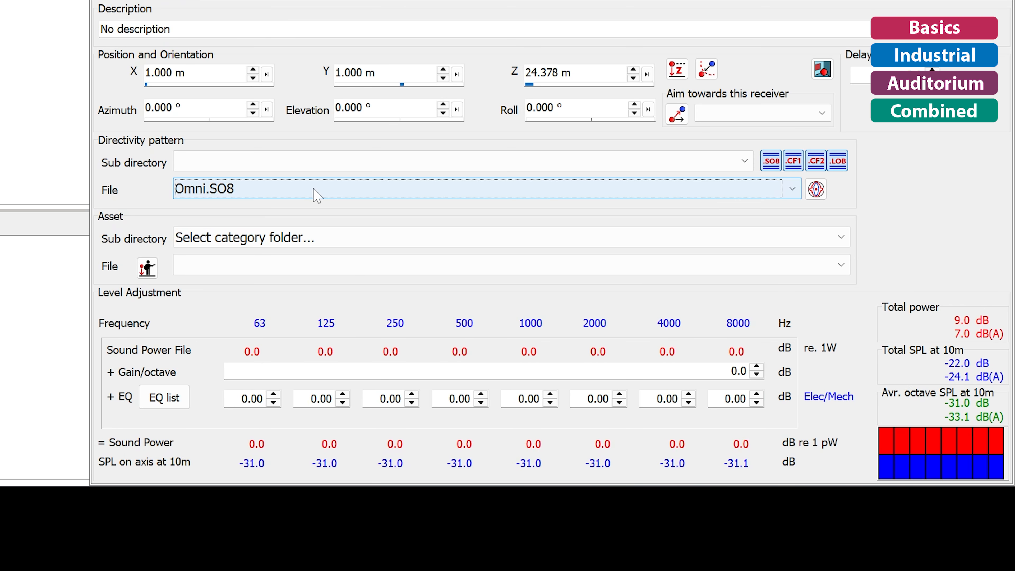
Step: Choose B_CLARINET_R_NATURAL.SO8 as the source's directivity pattern file
{"action": "left_click", "coordinate": [315, 194]}
{"action": "scroll", "coordinate": [315, 204], "scroll_direction": "up", "scroll_amount": 4}
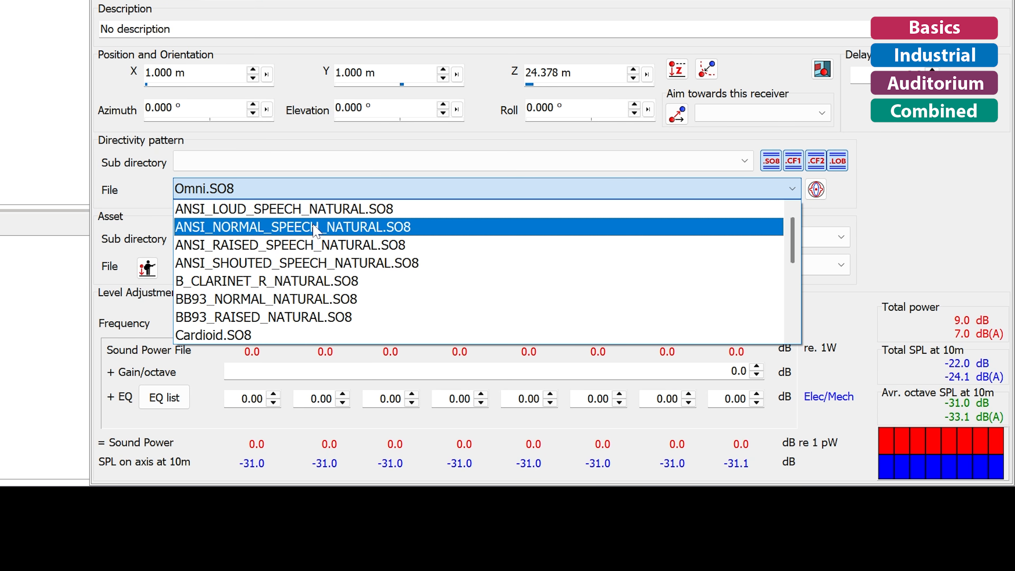
{"action": "left_click", "coordinate": [314, 285]}
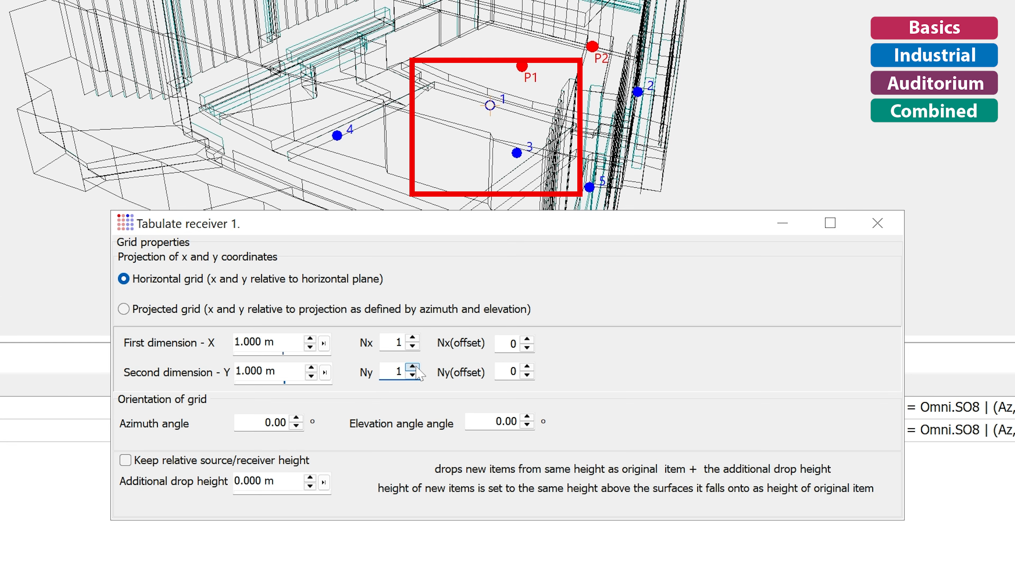
Step: Tabulate receiver 1 into a horizontal grid with Nx set to 5 and Ny set to 4
{"action": "left_click", "coordinate": [413, 367]}
{"action": "left_click", "coordinate": [412, 367]}
{"action": "left_click", "coordinate": [412, 367]}
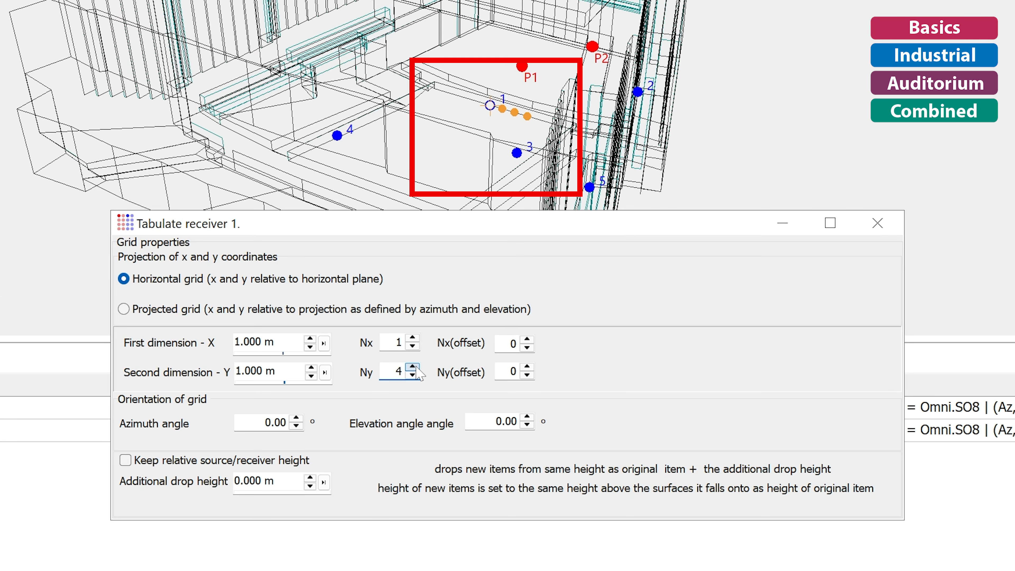
{"action": "left_click", "coordinate": [412, 338]}
{"action": "left_click", "coordinate": [412, 338]}
{"action": "left_click", "coordinate": [413, 339]}
{"action": "left_click", "coordinate": [413, 338]}
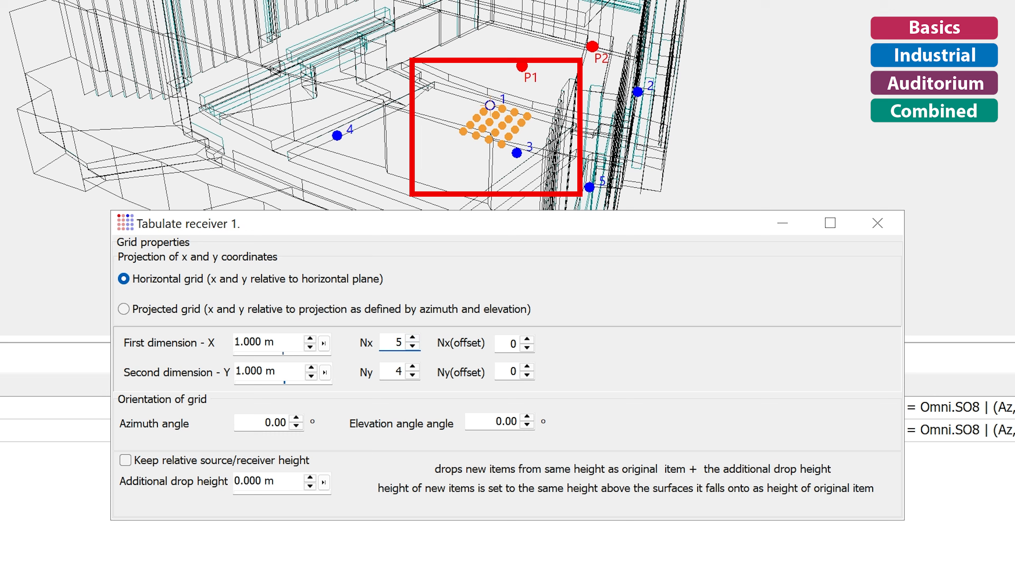
Step: Set the receiver grid spacing to 2.000 m in the X dimension and 1.500 m in the Y dimension
{"action": "left_click", "coordinate": [310, 338]}
{"action": "left_click", "coordinate": [310, 338]}
{"action": "left_click", "coordinate": [310, 338]}
{"action": "left_click", "coordinate": [311, 338]}
{"action": "left_click", "coordinate": [310, 338]}
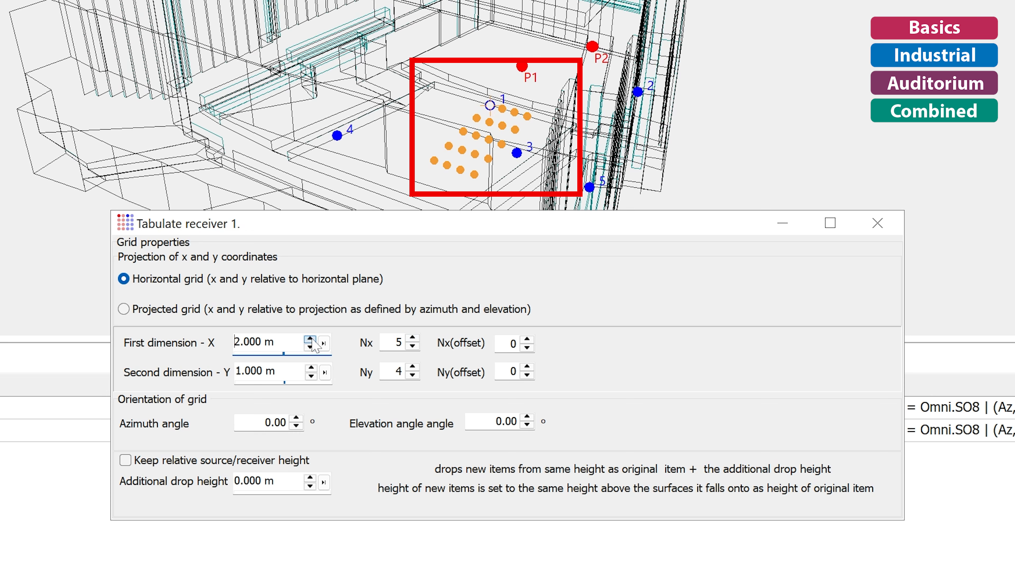
{"action": "left_click", "coordinate": [311, 368]}
{"action": "left_click", "coordinate": [311, 368]}
{"action": "left_click", "coordinate": [310, 368]}
{"action": "left_click", "coordinate": [311, 368]}
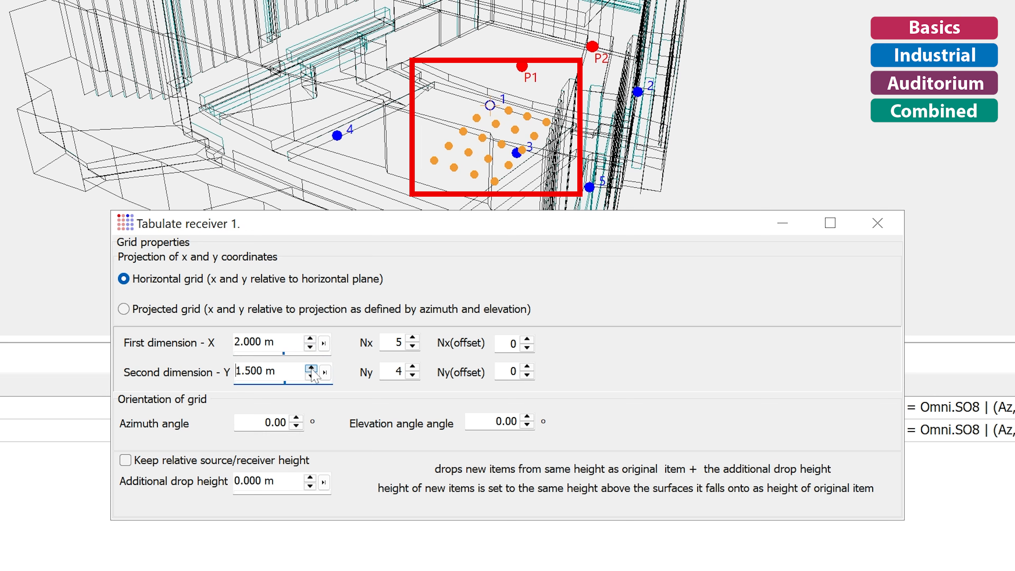
Step: Shift the receiver grid around the original receiver by increasing its Nx and Ny offsets
{"action": "left_click", "coordinate": [528, 341]}
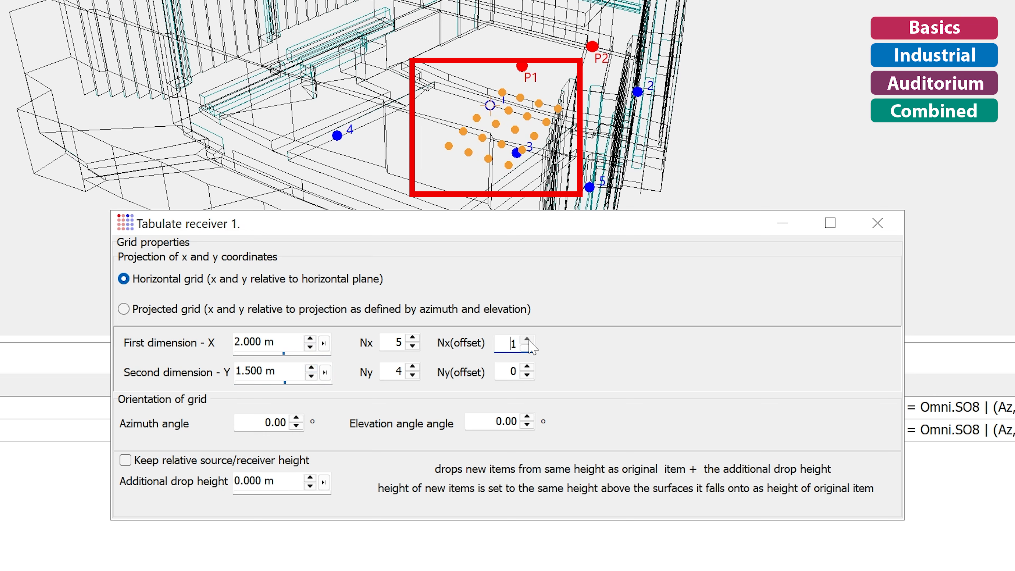
{"action": "left_click", "coordinate": [527, 341]}
{"action": "left_click", "coordinate": [527, 369]}
{"action": "left_click", "coordinate": [527, 368]}
{"action": "left_click", "coordinate": [527, 369]}
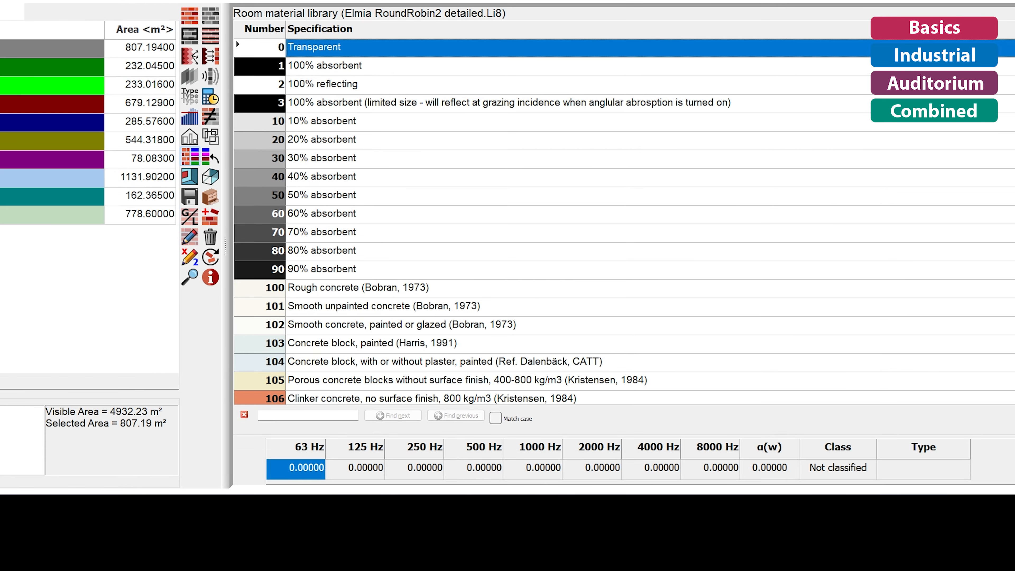
Step: Look through the room material library, from the basic absorbers down through the wood, plasterboard and metal materials
{"action": "scroll", "coordinate": [623, 222], "scroll_direction": "down", "scroll_amount": 6}
{"action": "scroll", "coordinate": [623, 222], "scroll_direction": "down", "scroll_amount": 6}
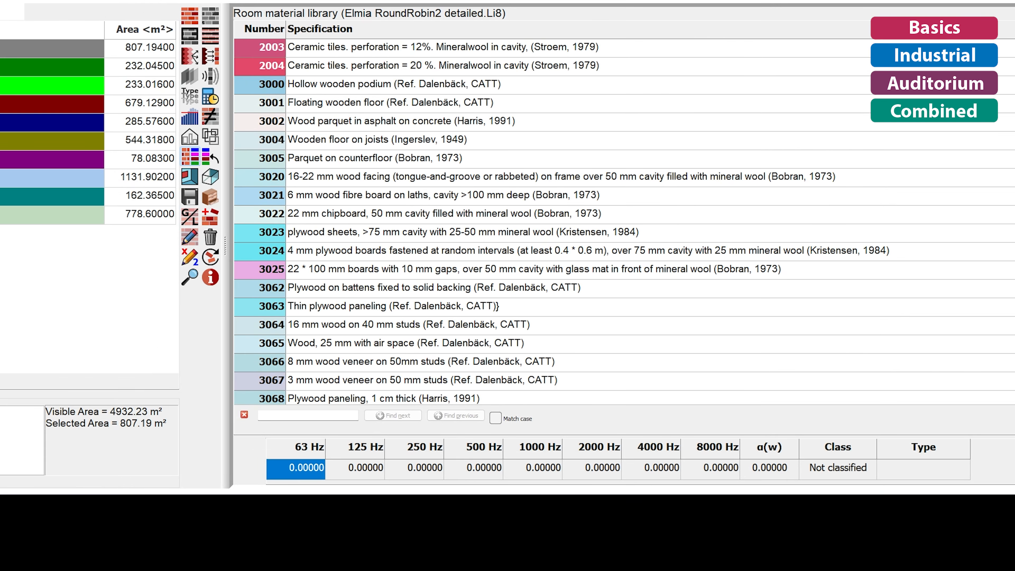
{"action": "scroll", "coordinate": [623, 222], "scroll_direction": "down", "scroll_amount": 6}
{"action": "scroll", "coordinate": [624, 222], "scroll_direction": "down", "scroll_amount": 6}
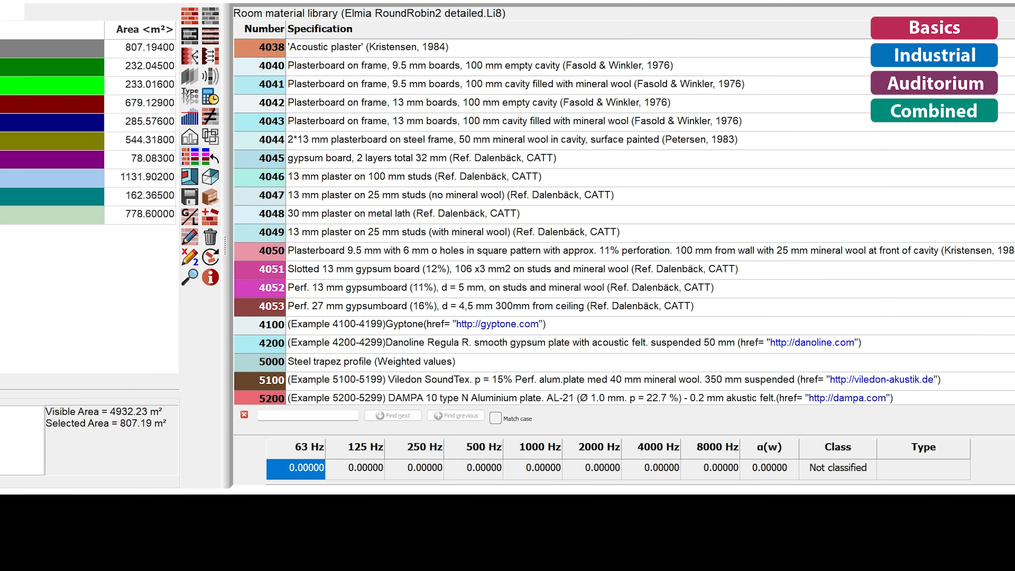
{"action": "scroll", "coordinate": [623, 222], "scroll_direction": "down", "scroll_amount": 6}
{"action": "scroll", "coordinate": [623, 221], "scroll_direction": "down", "scroll_amount": 6}
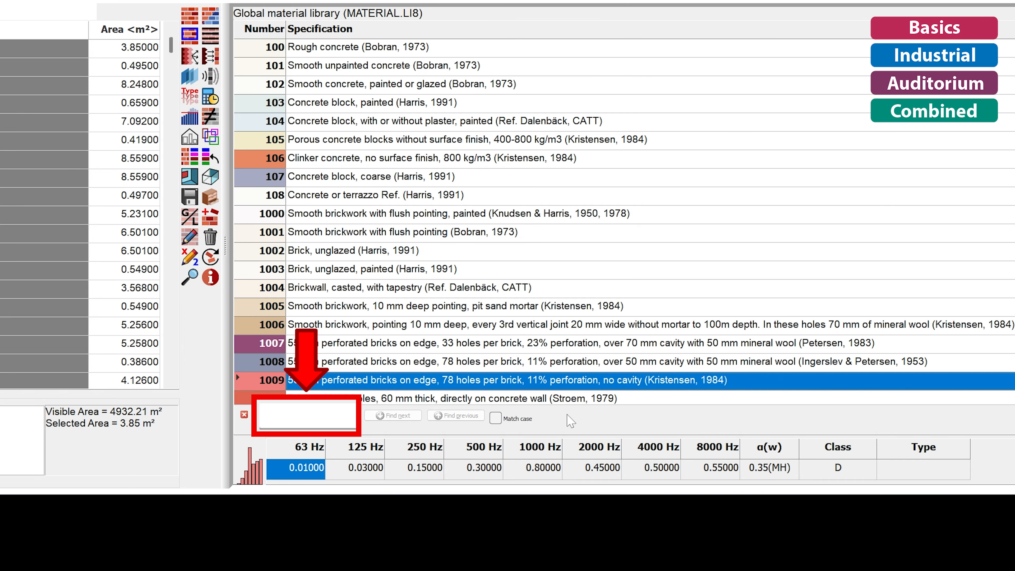
Step: Search the global material library for "glass" and replace the search term with "1000"
{"action": "type", "text": "glass"}
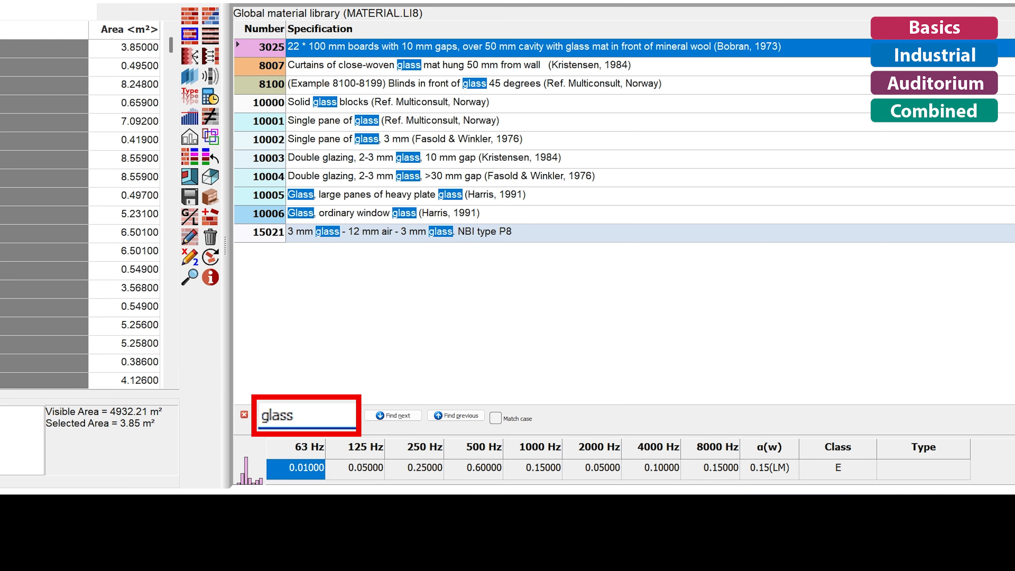
{"action": "key", "text": "shift+Home"}
{"action": "type", "text": "1000"}
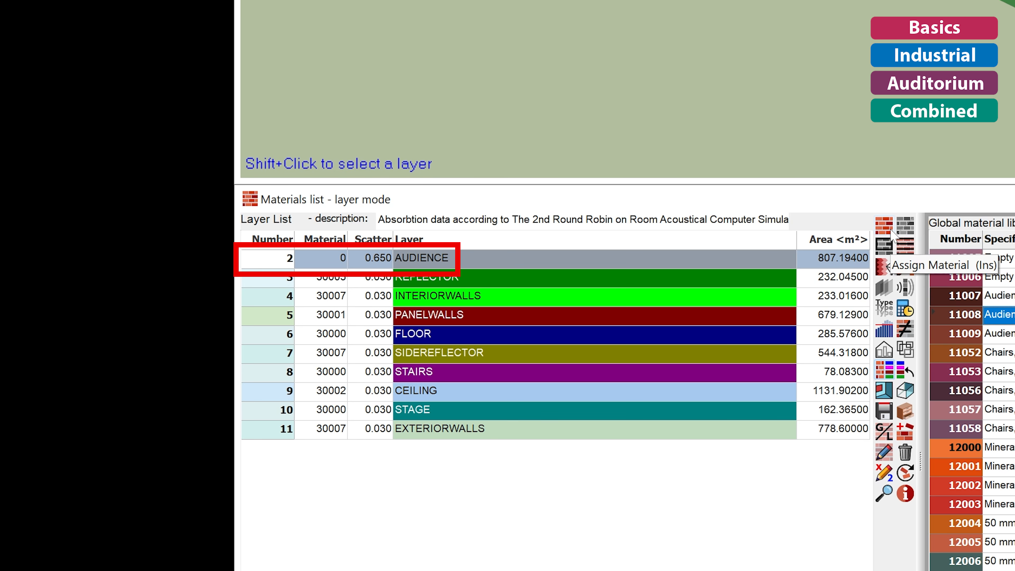
Step: Assign material 11008 to the AUDIENCE layer in layer mode and to surfaces 1, 2 and 3 in surface mode
{"action": "left_click", "coordinate": [891, 232]}
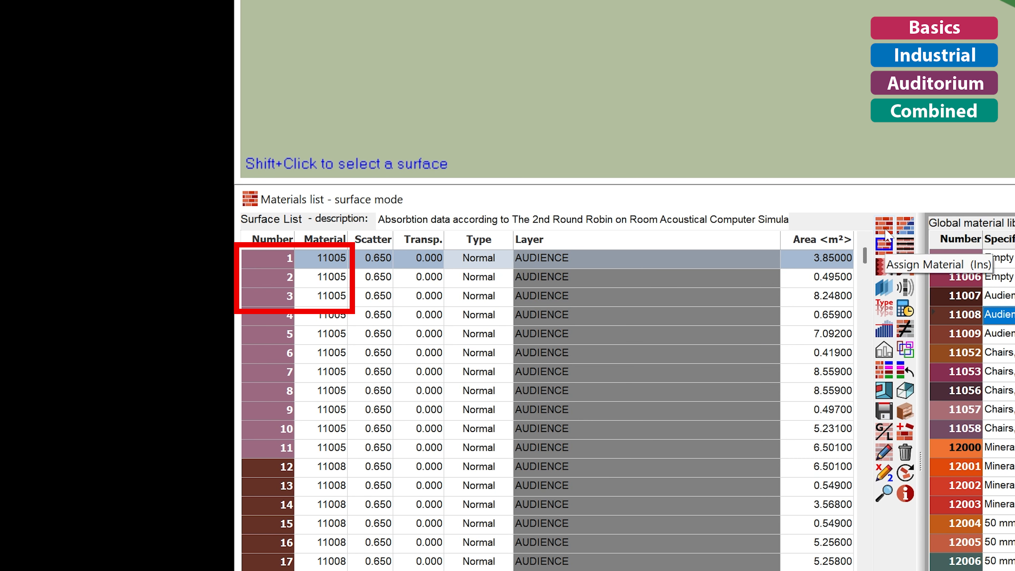
{"action": "left_click", "coordinate": [886, 232]}
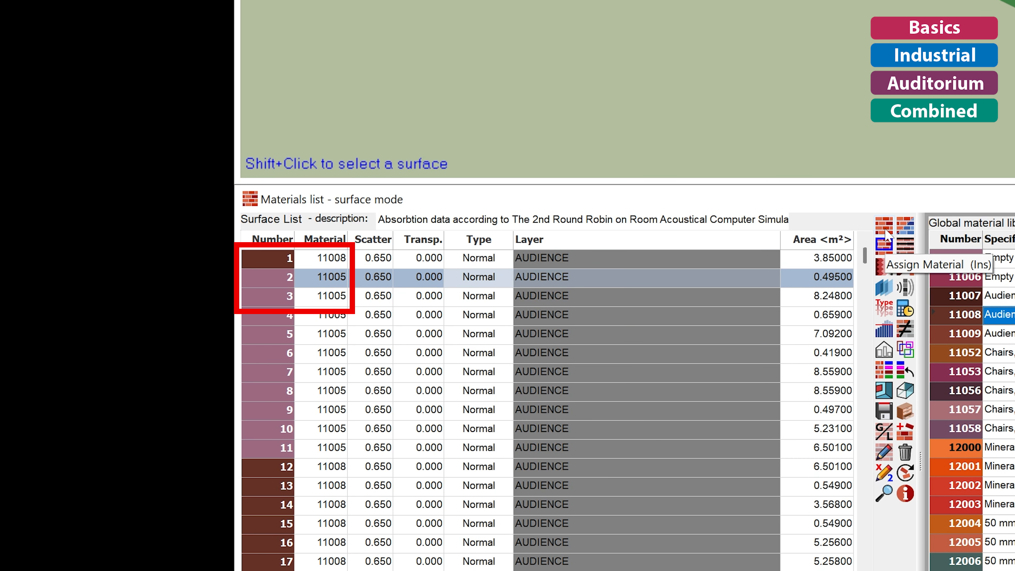
{"action": "left_click", "coordinate": [886, 233]}
{"action": "left_click", "coordinate": [887, 233]}
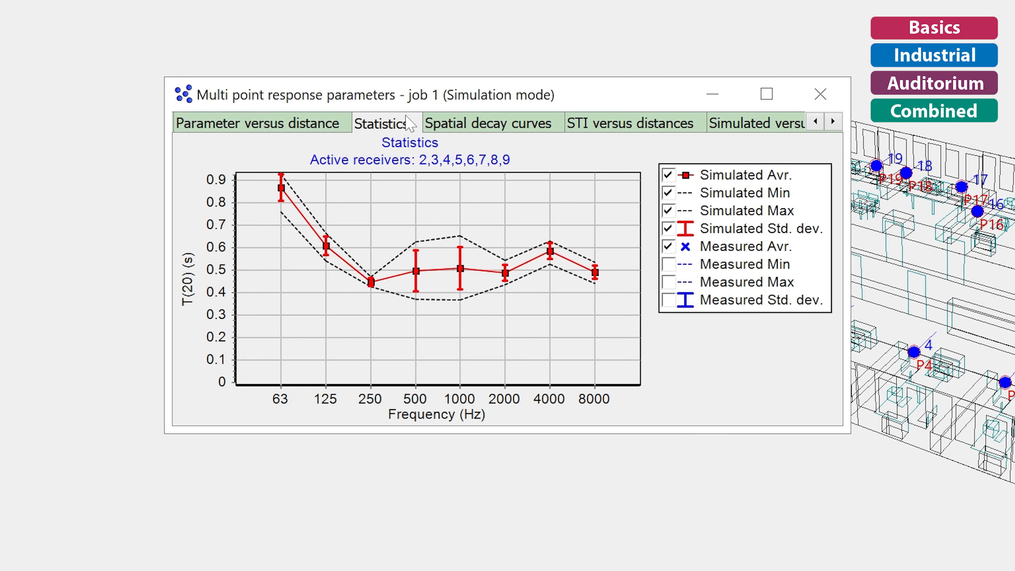
Step: Show the spatial decay curves of job 1's multi point response parameters
{"action": "left_click", "coordinate": [473, 127]}
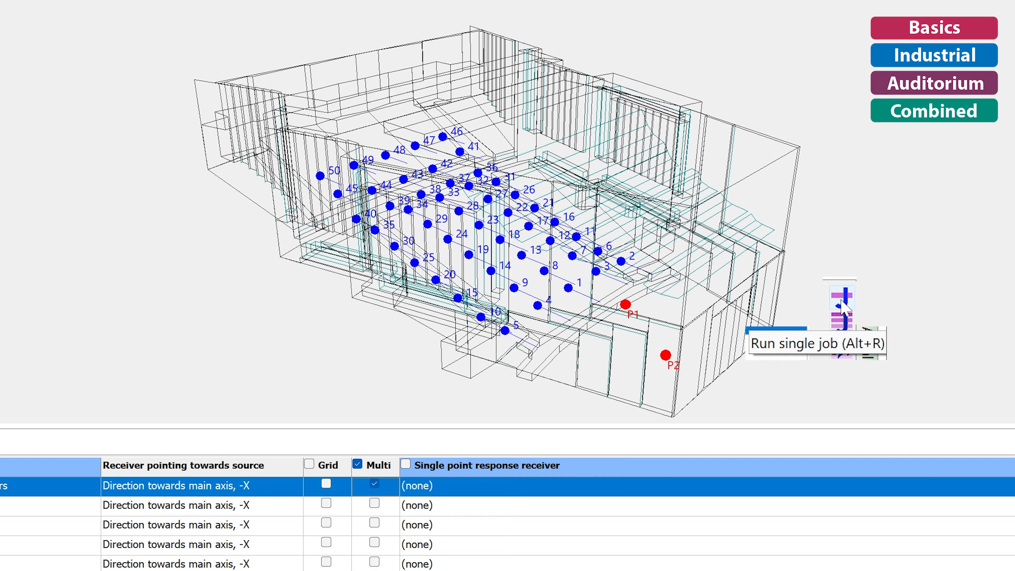
Step: Run the selected single job with multi point response enabled for the auditorium receivers
{"action": "left_click", "coordinate": [841, 299]}
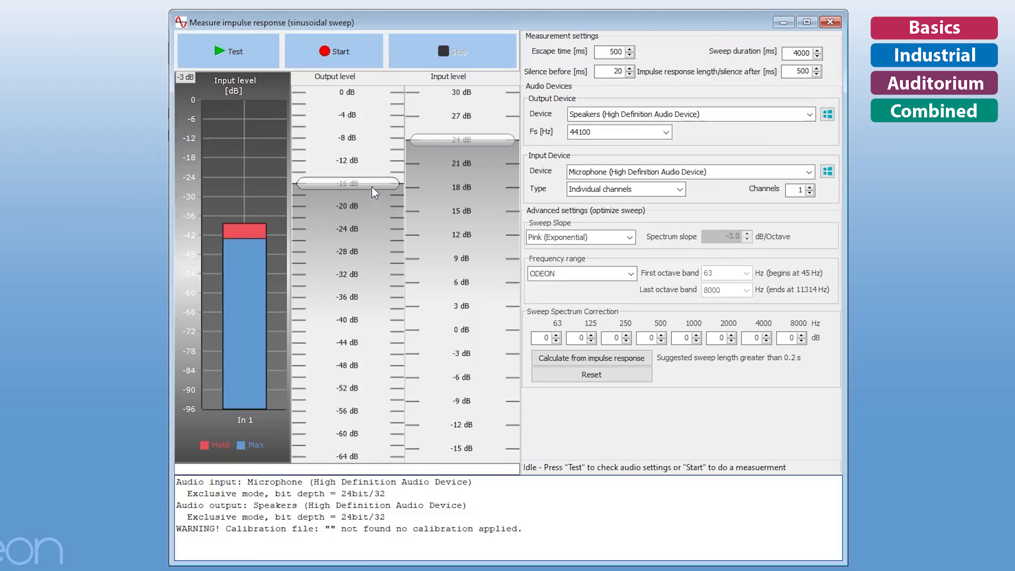
Step: Lower the sweep output level to about -30 dB and start the impulse response measurement
{"action": "left_click_drag", "start_coordinate": [374, 192], "coordinate": [375, 267]}
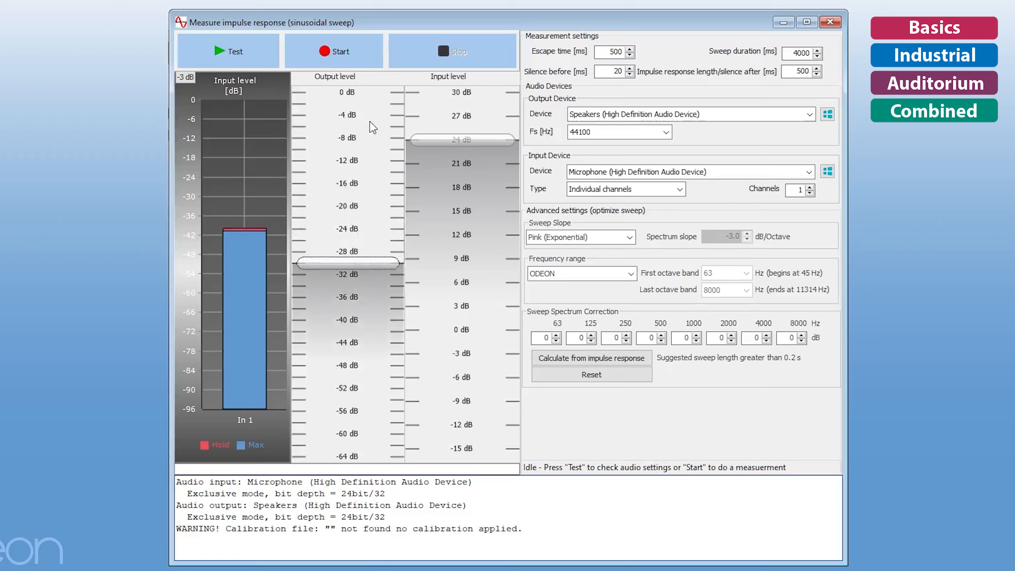
{"action": "left_click", "coordinate": [360, 51]}
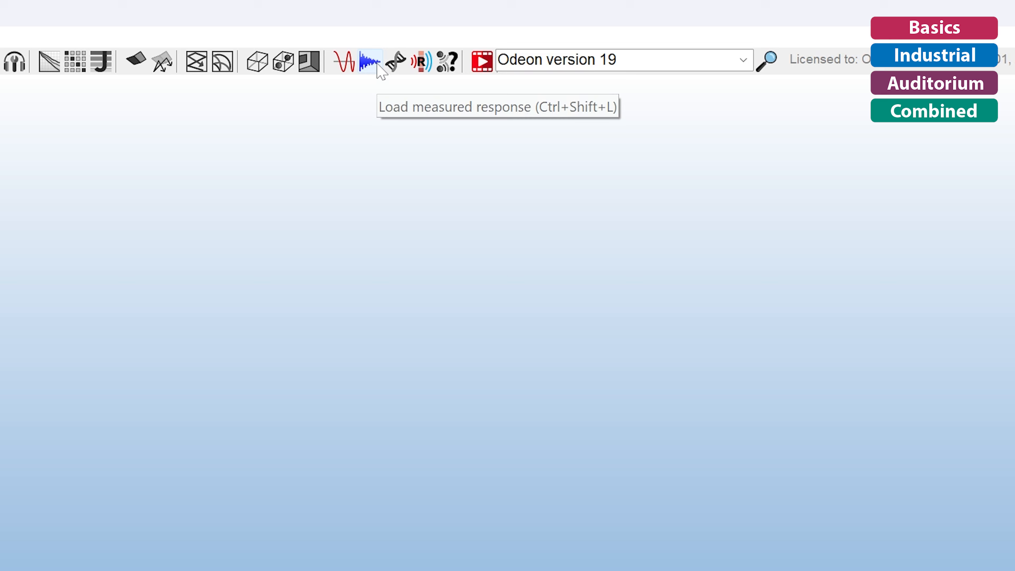
Step: Load the measured response Auditorium21_S1R1 and show its energy parameters
{"action": "left_click", "coordinate": [370, 61]}
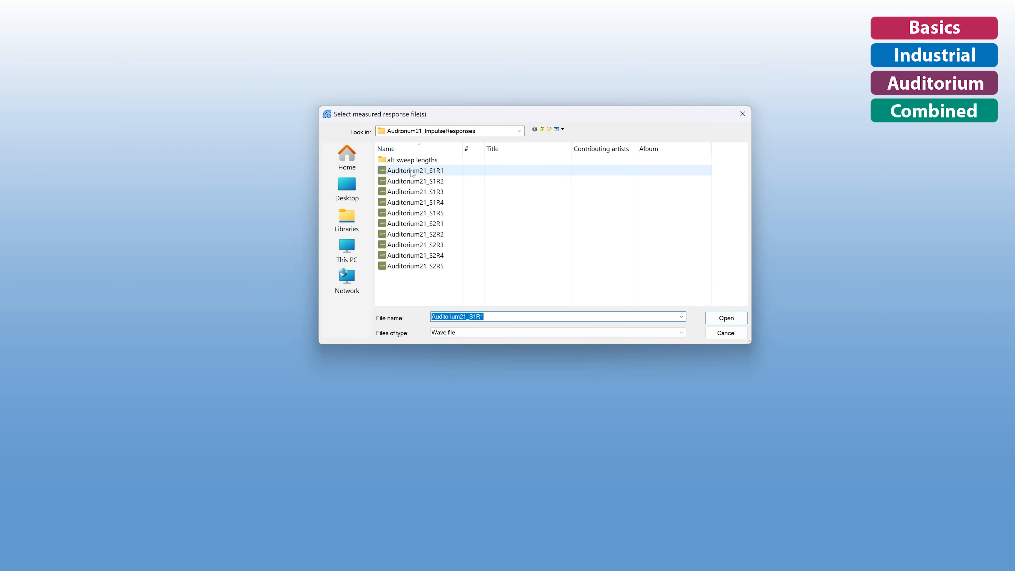
{"action": "double_click", "coordinate": [552, 443]}
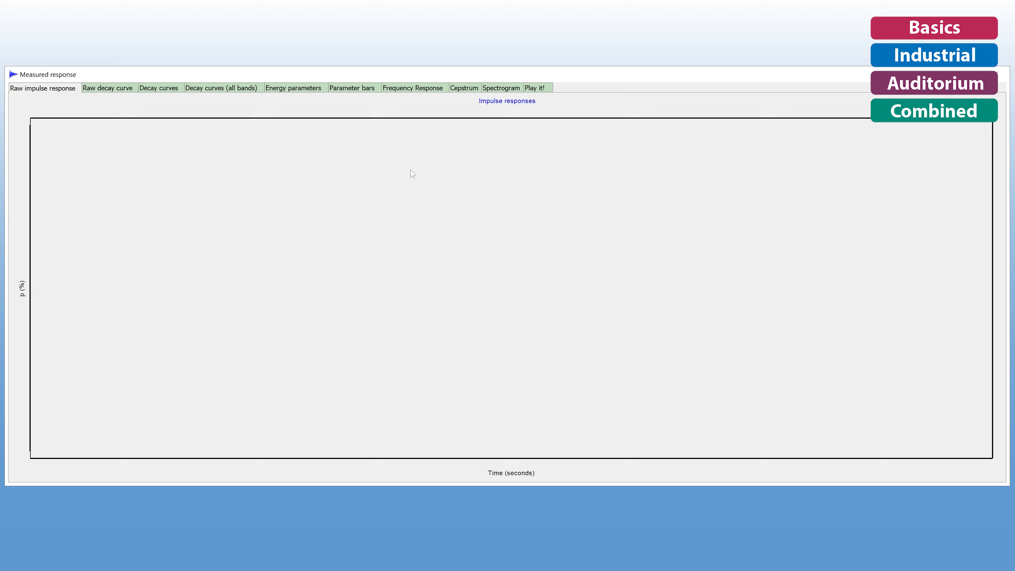
{"action": "left_click", "coordinate": [468, 89]}
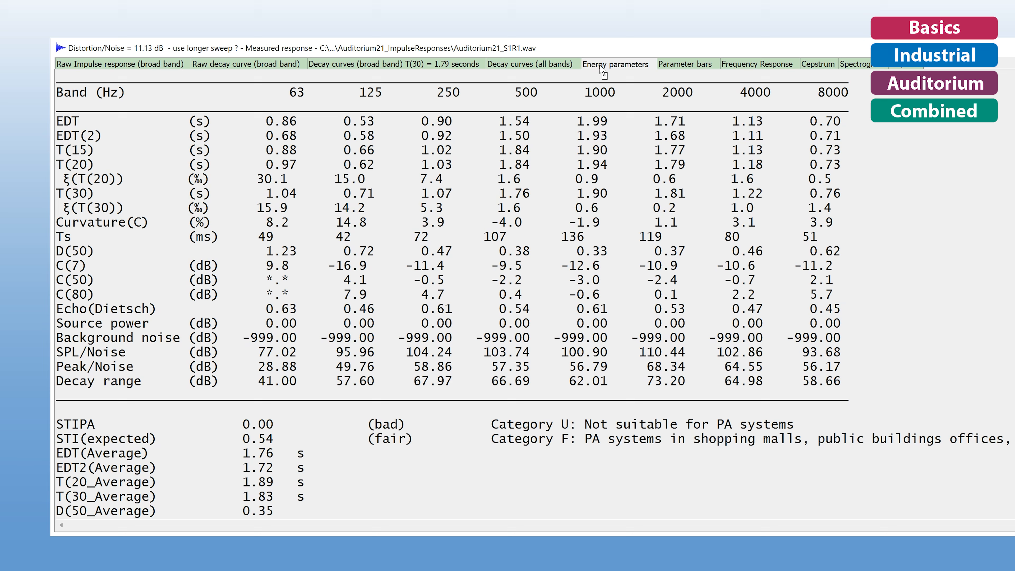